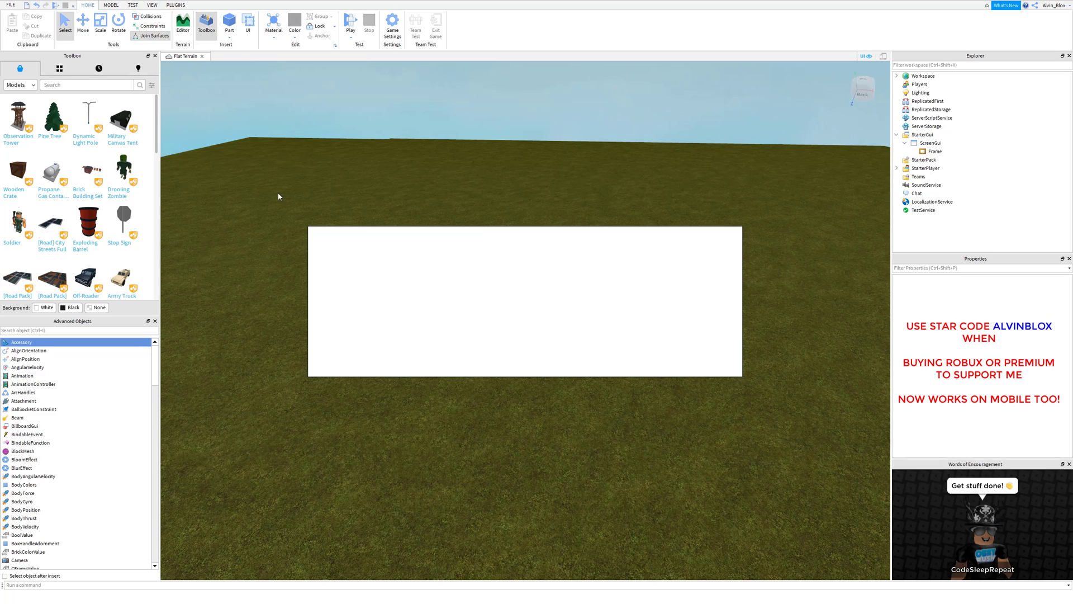
pyautogui.moveTo(278, 192); pyautogui.dragTo(782, 421)
pyautogui.moveTo(288, 215); pyautogui.dragTo(744, 391)
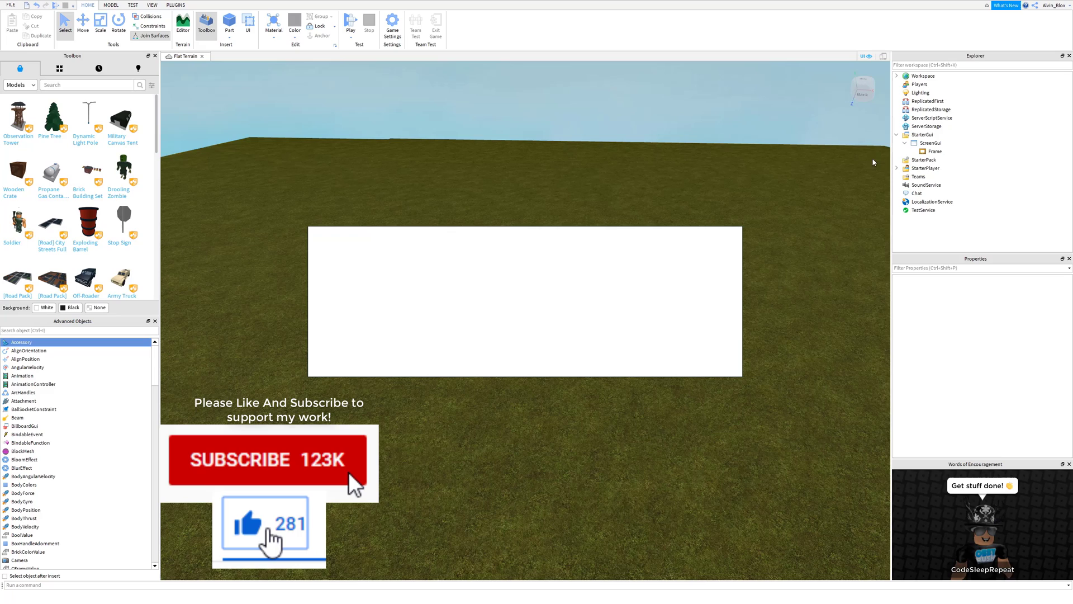
# - Insert a UIGradient object into the Frame under ScreenGui and select it
pyautogui.click(939, 151)
pyautogui.click(948, 151)
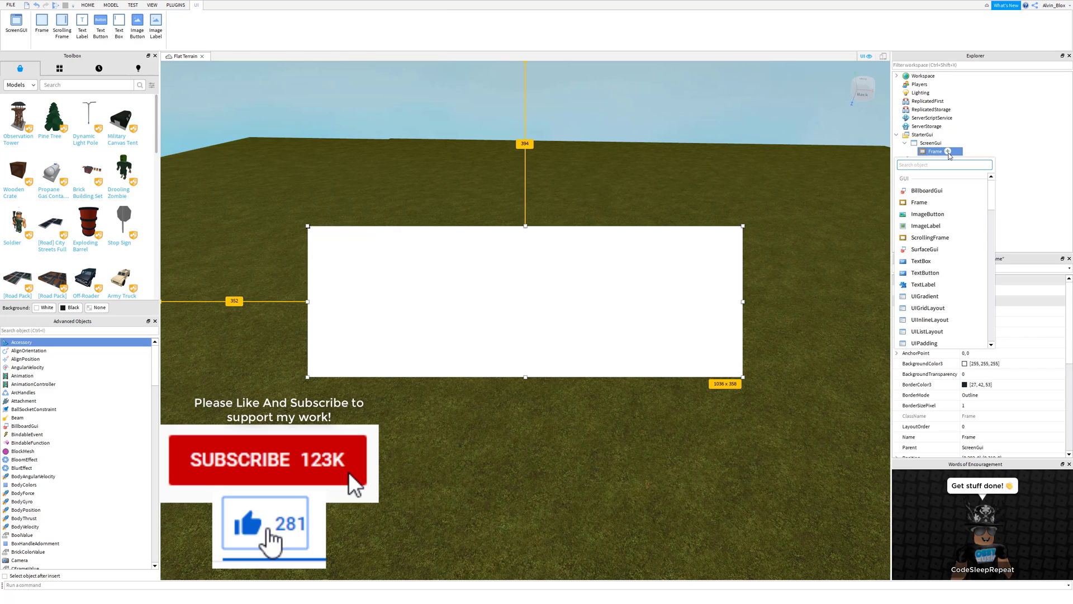
pyautogui.write('UIGr')
pyautogui.press('Return')
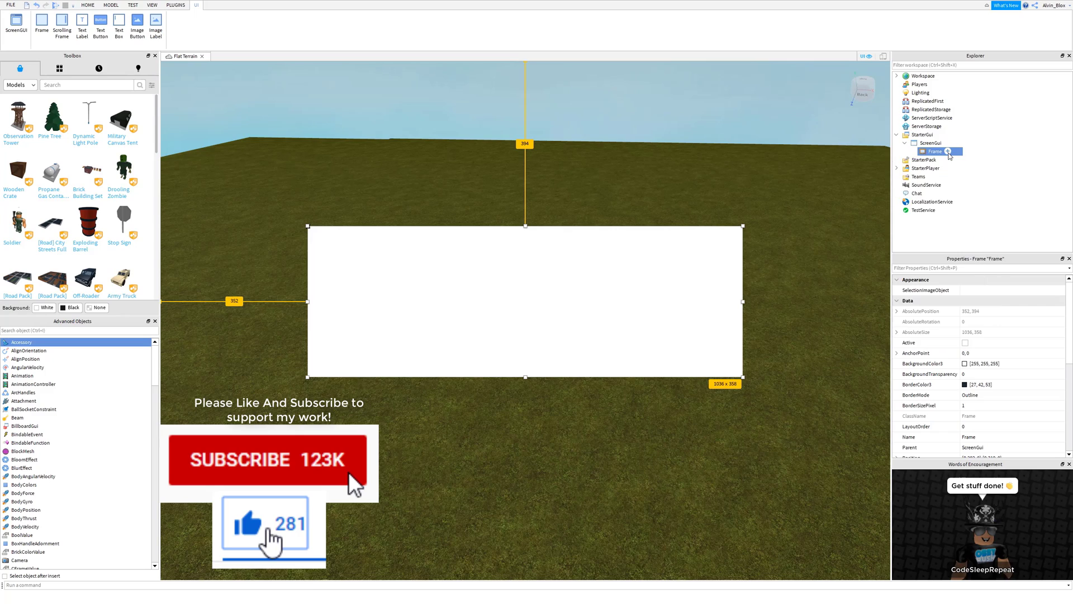
pyautogui.click(947, 160)
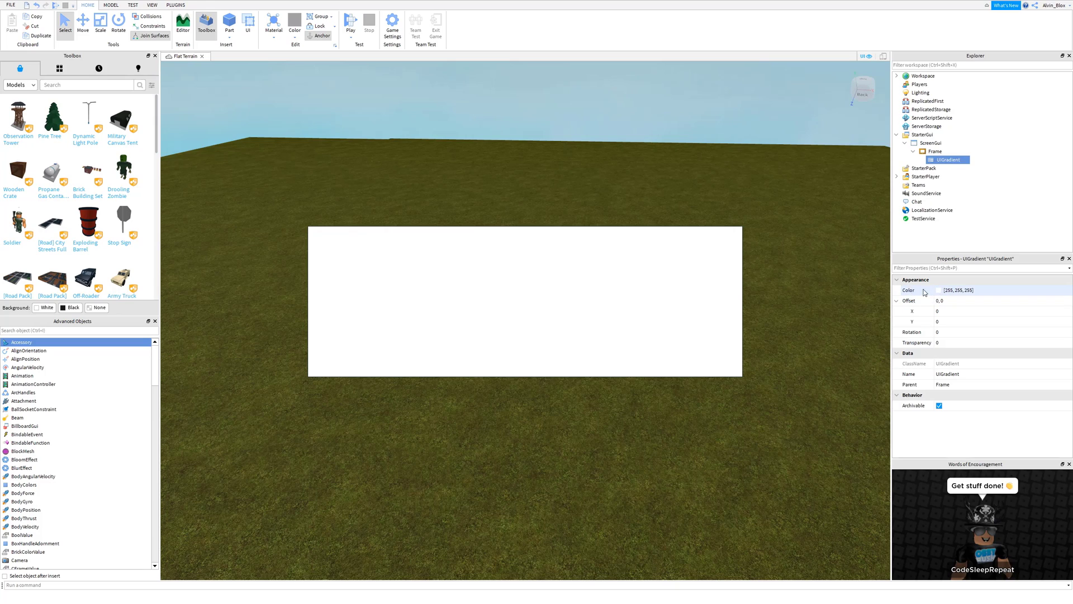
# - Open the UIGradient's Color sequence editor, place it above the frame, and add six keypoints spread between the two end ones
pyautogui.click(943, 294)
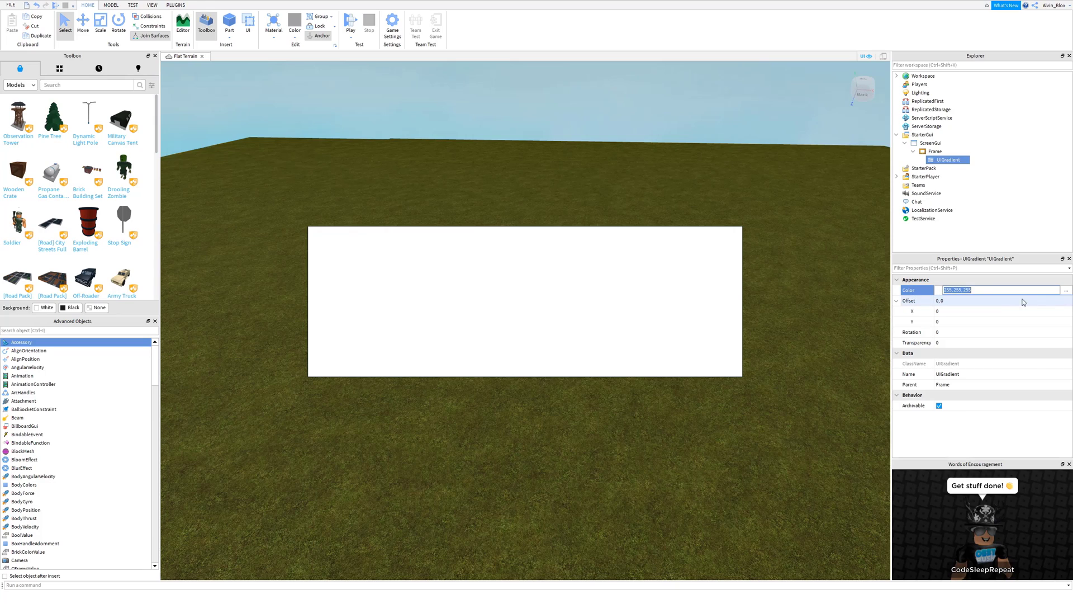
pyautogui.click(1068, 294)
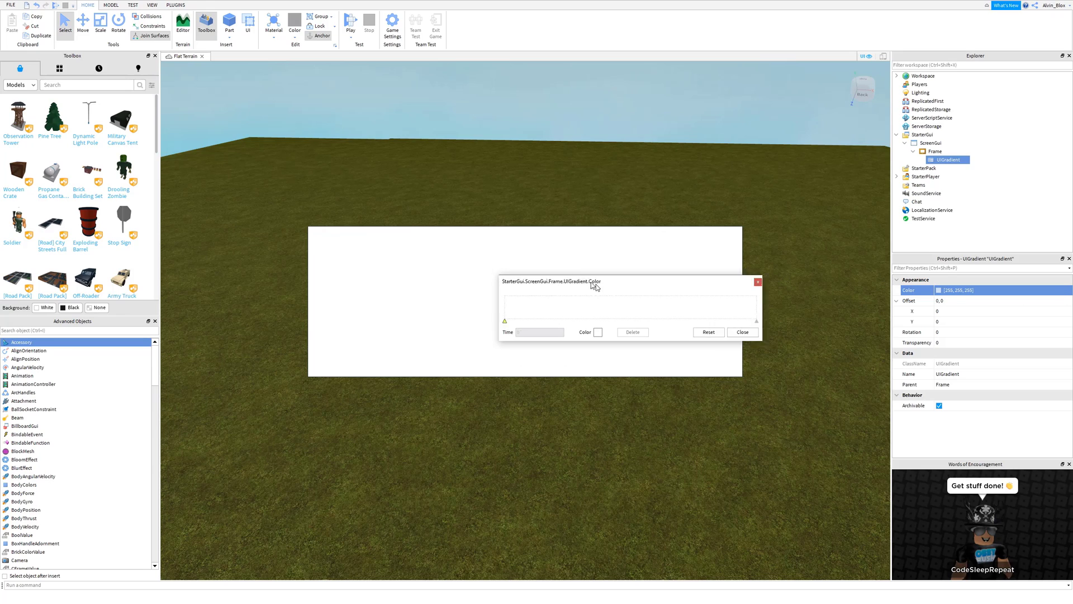
pyautogui.moveTo(594, 286); pyautogui.dragTo(476, 148)
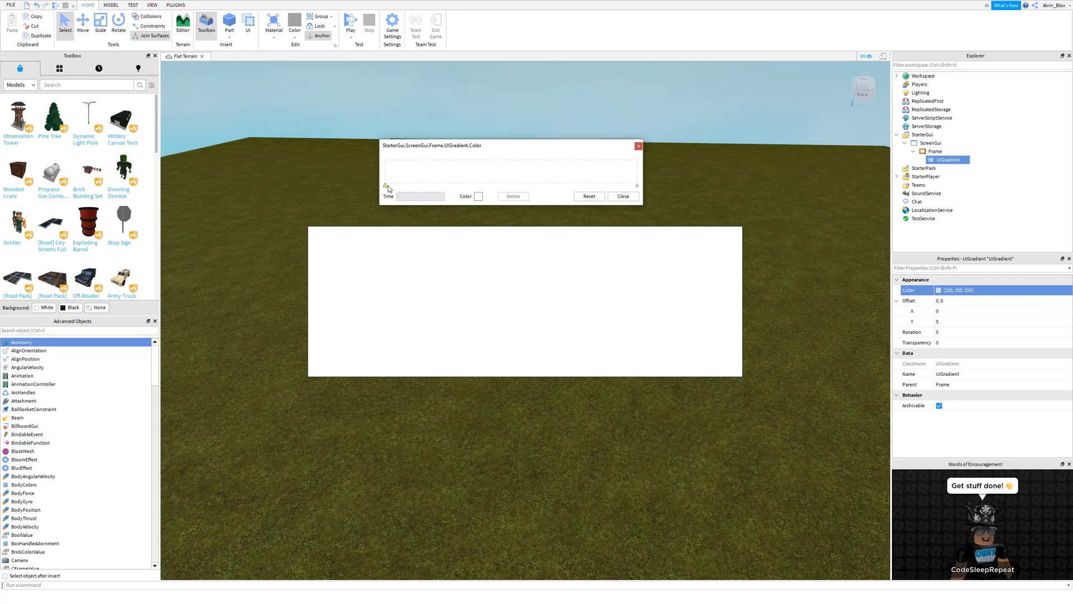
pyautogui.click(422, 178)
pyautogui.click(463, 180)
pyautogui.click(504, 180)
pyautogui.click(541, 180)
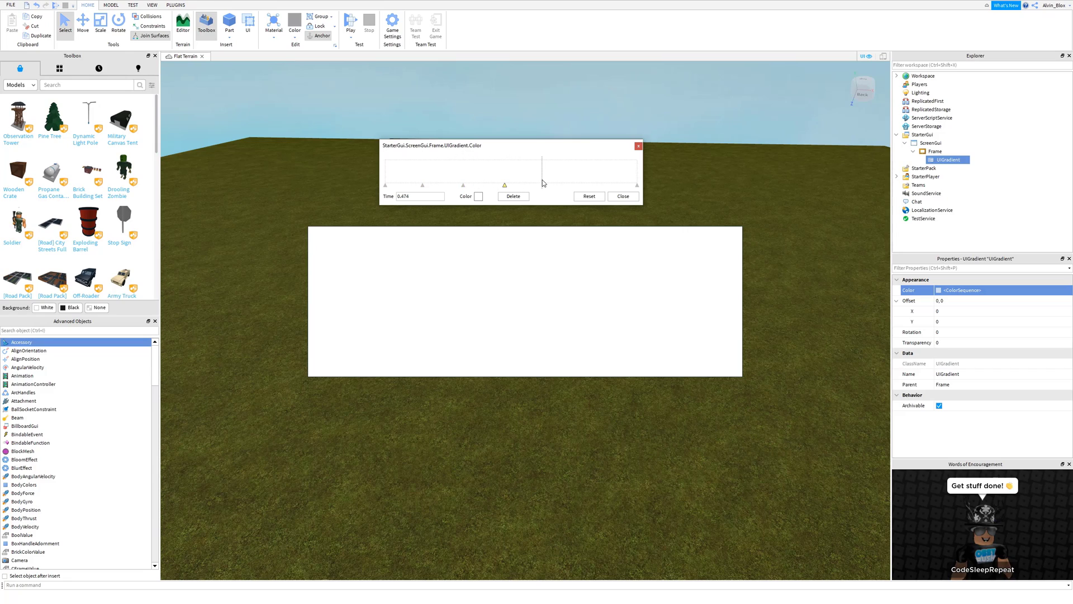
pyautogui.click(573, 179)
pyautogui.click(606, 179)
# - Set the first keypoint's color to pure red at the start of the gradient
pyautogui.click(386, 186)
pyautogui.click(478, 196)
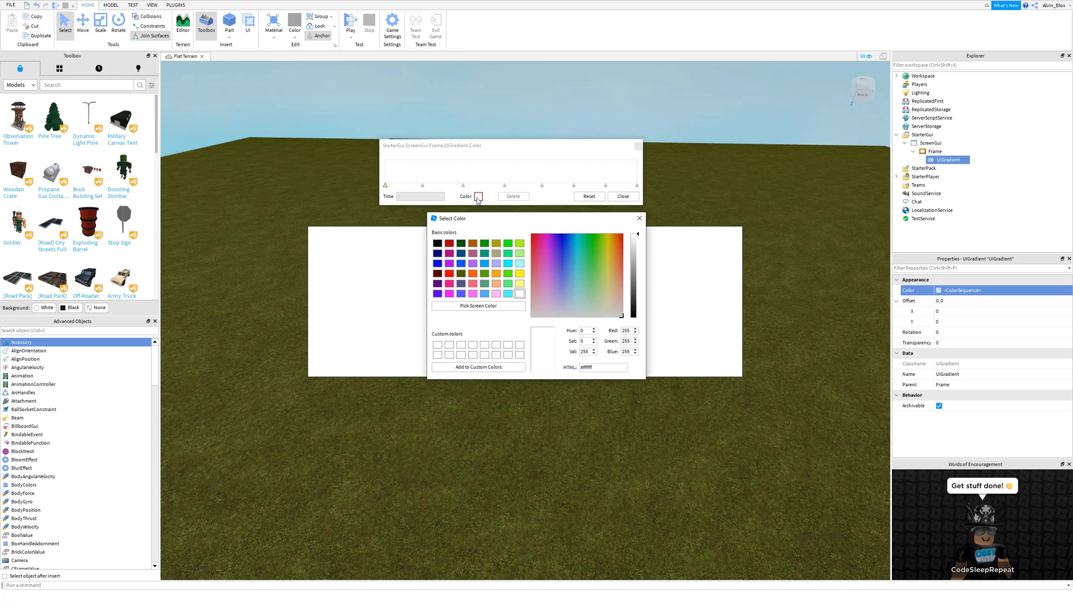
pyautogui.moveTo(577, 261); pyautogui.dragTo(621, 235)
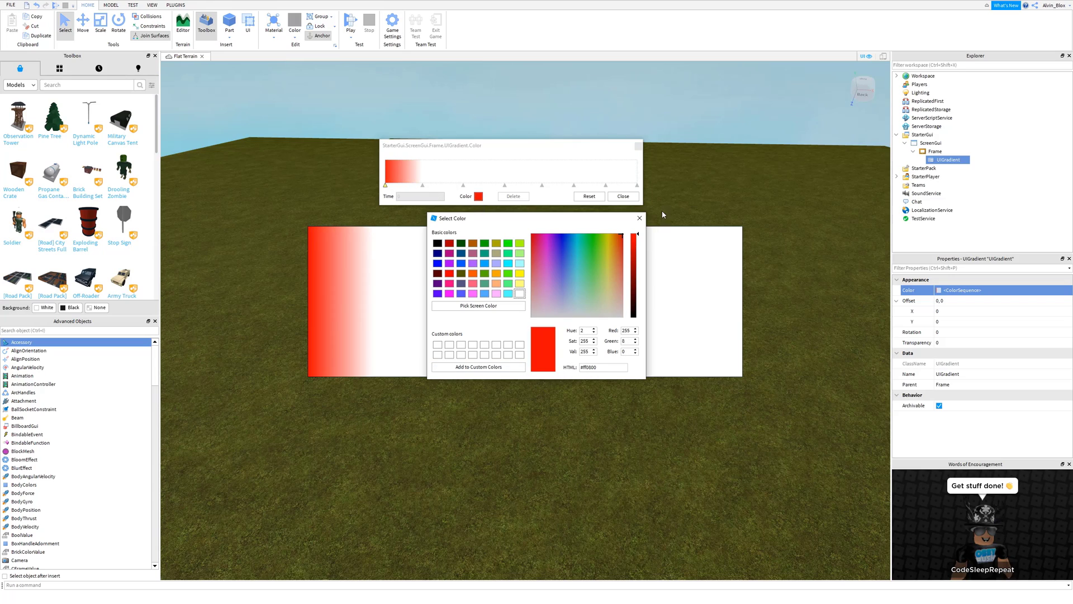
pyautogui.click(639, 218)
# - Move the second keypoint to time 0.216 and the third to about 0.369 on the color sequence
pyautogui.click(423, 185)
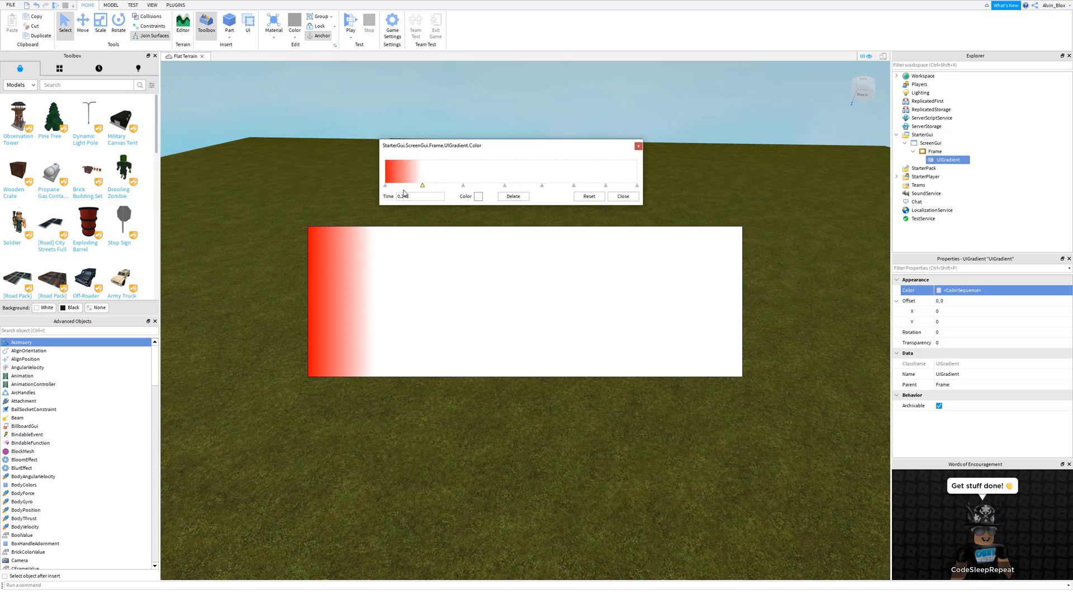
pyautogui.moveTo(424, 186); pyautogui.dragTo(446, 196)
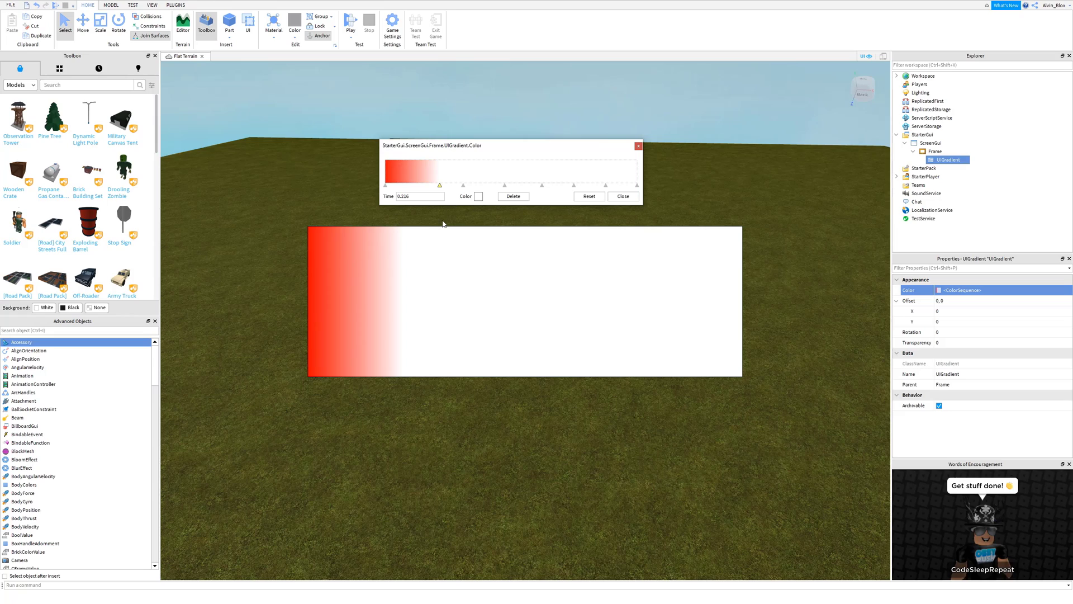
pyautogui.click(463, 186)
pyautogui.moveTo(463, 186); pyautogui.dragTo(478, 186)
# - Color the second keypoint, at time 0.216, orange using the basic colors
pyautogui.click(440, 185)
pyautogui.click(479, 196)
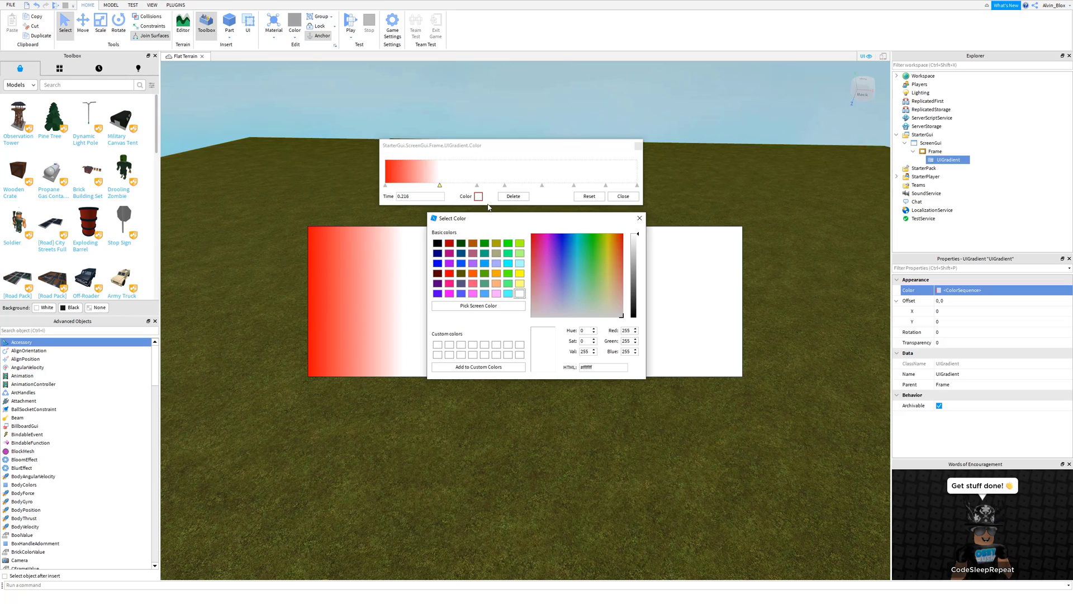
pyautogui.click(496, 273)
pyautogui.click(639, 218)
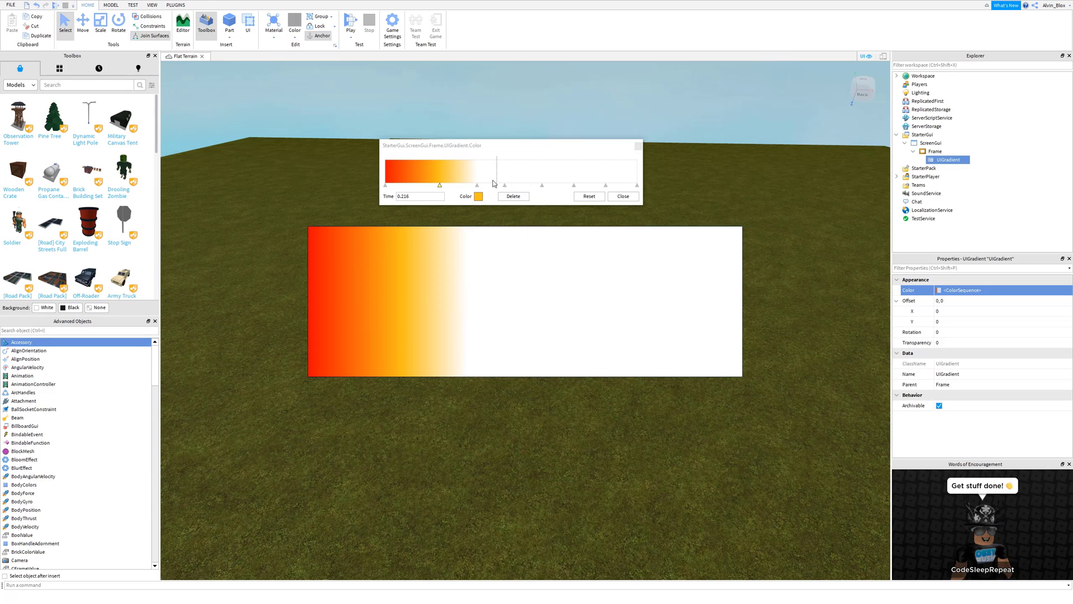
# - Color the third keypoint, at time 0.369, bright yellow
pyautogui.click(478, 185)
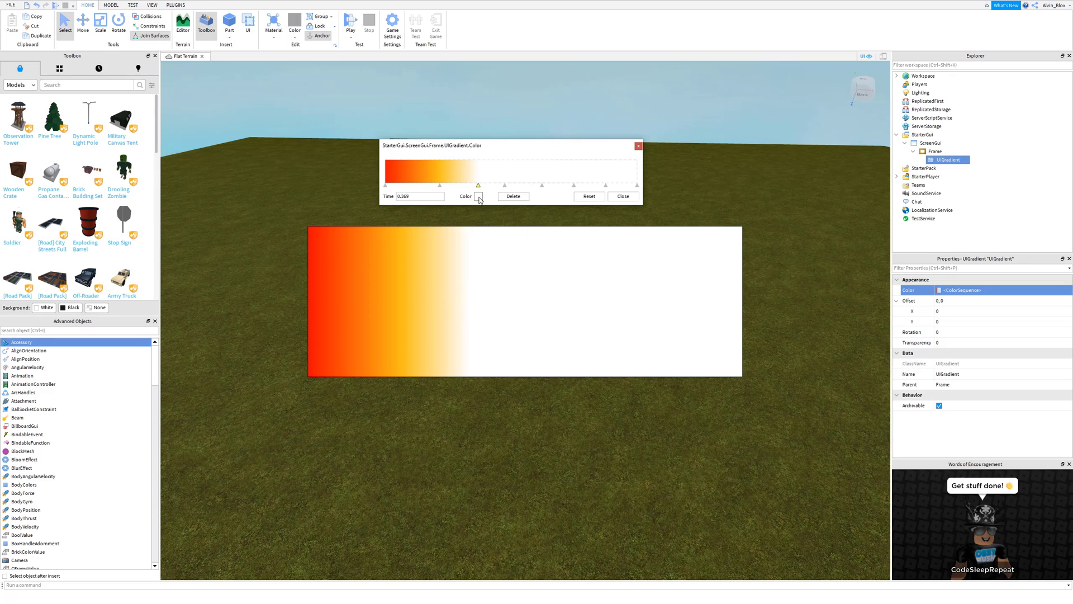
pyautogui.click(478, 196)
pyautogui.click(605, 237)
pyautogui.click(638, 220)
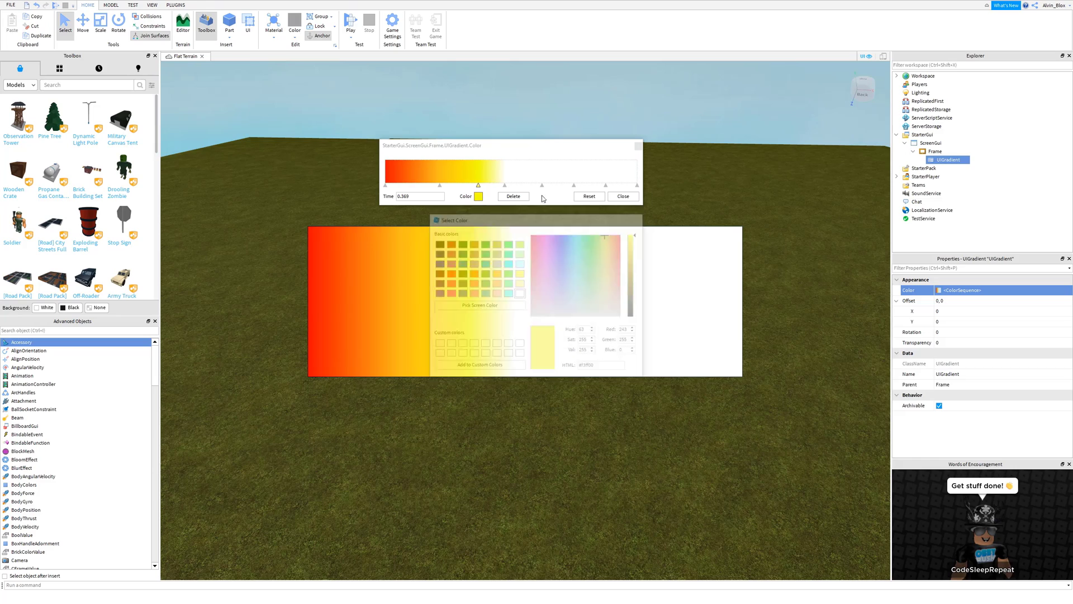
# - Move the fourth keypoint to time 0.519 and color it green, #15ff05
pyautogui.moveTo(504, 185); pyautogui.dragTo(516, 186)
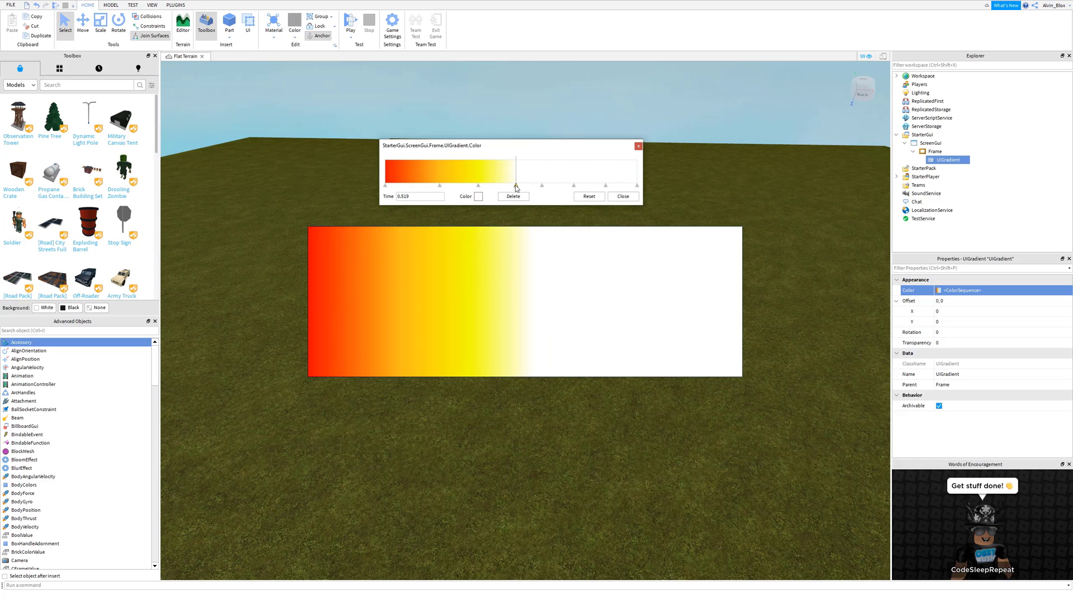
pyautogui.click(479, 196)
pyautogui.click(594, 238)
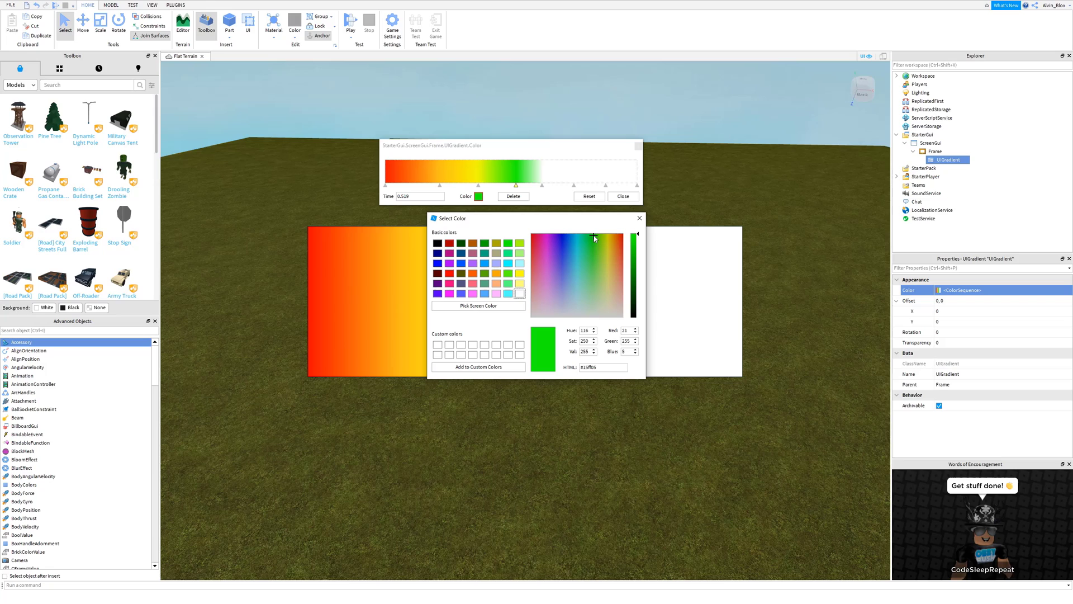
pyautogui.click(639, 218)
# - Color the fifth keypoint, at time 0.622, light blue
pyautogui.click(542, 185)
pyautogui.click(479, 196)
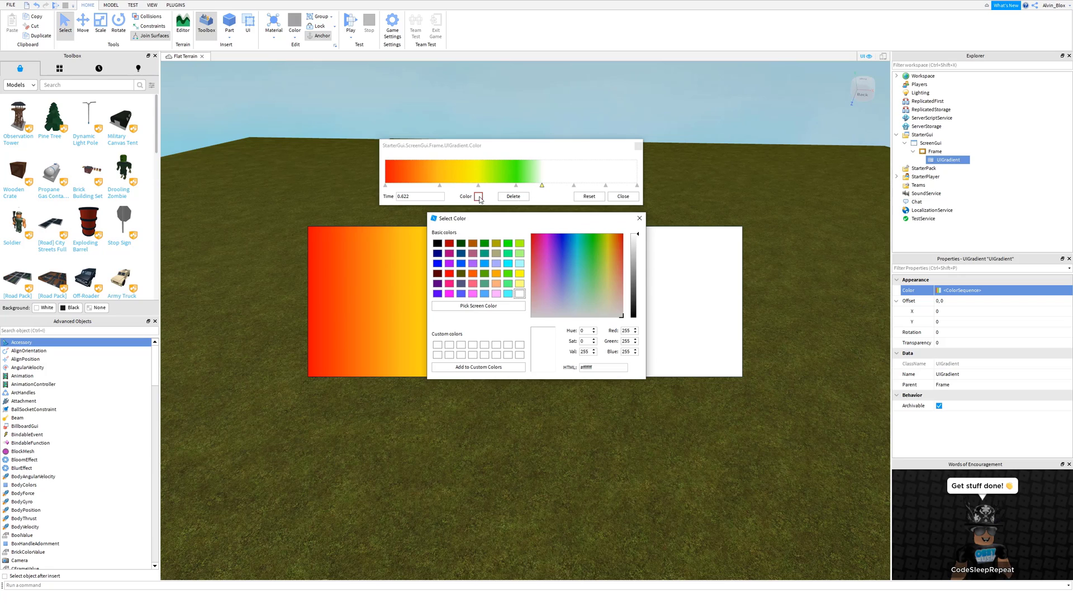
pyautogui.click(575, 239)
pyautogui.click(640, 218)
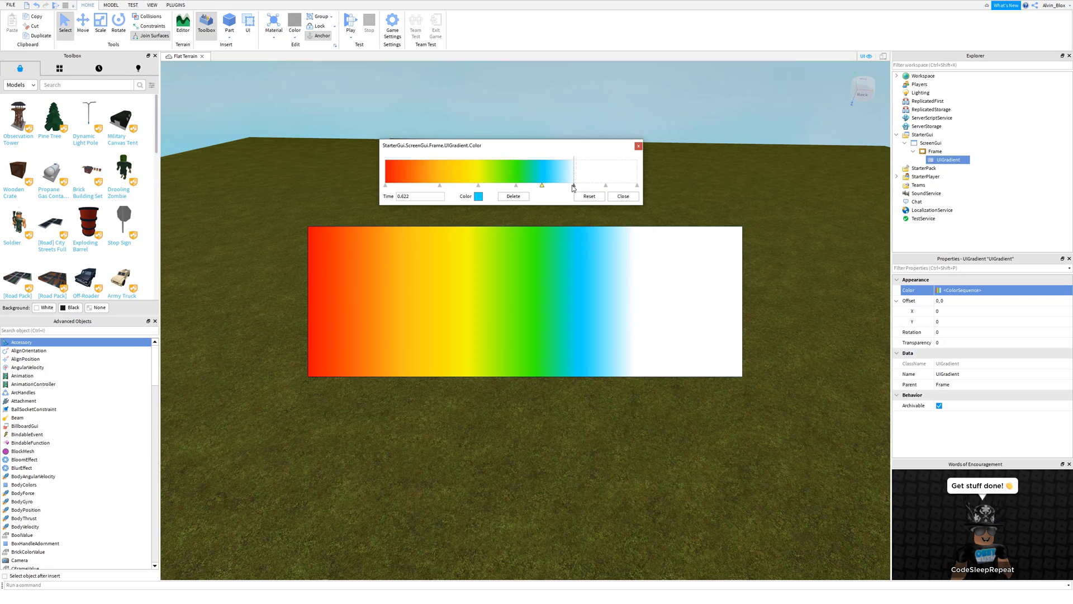
# - Color the sixth keypoint, at time 0.749, deep blue
pyautogui.click(574, 185)
pyautogui.click(479, 197)
pyautogui.click(562, 236)
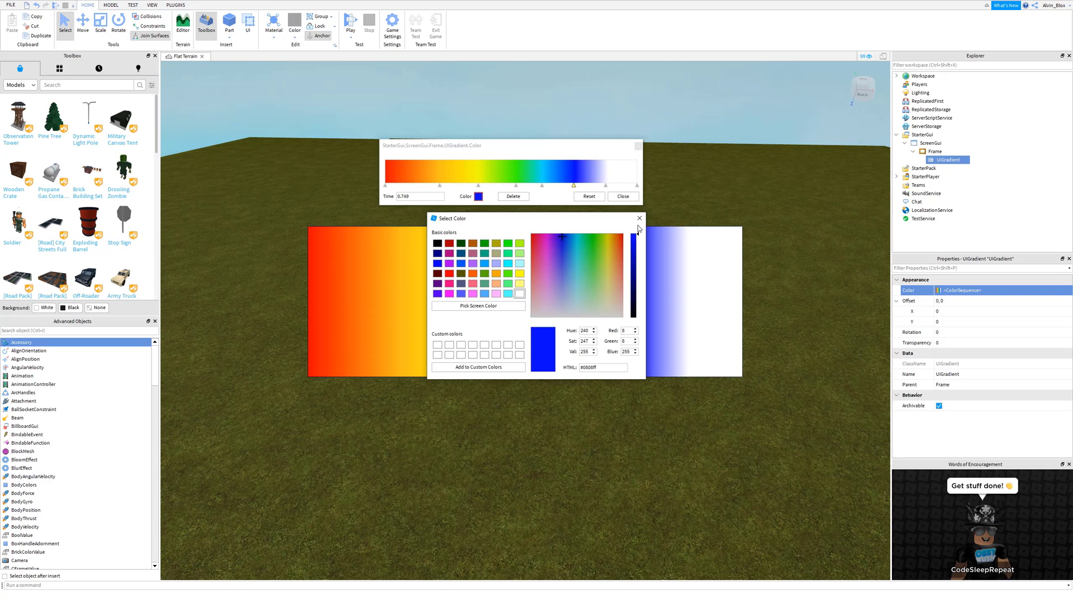
pyautogui.click(639, 218)
# - Color the seventh keypoint, at time 0.874, a bright magenta-purple
pyautogui.click(606, 185)
pyautogui.click(478, 196)
pyautogui.click(553, 243)
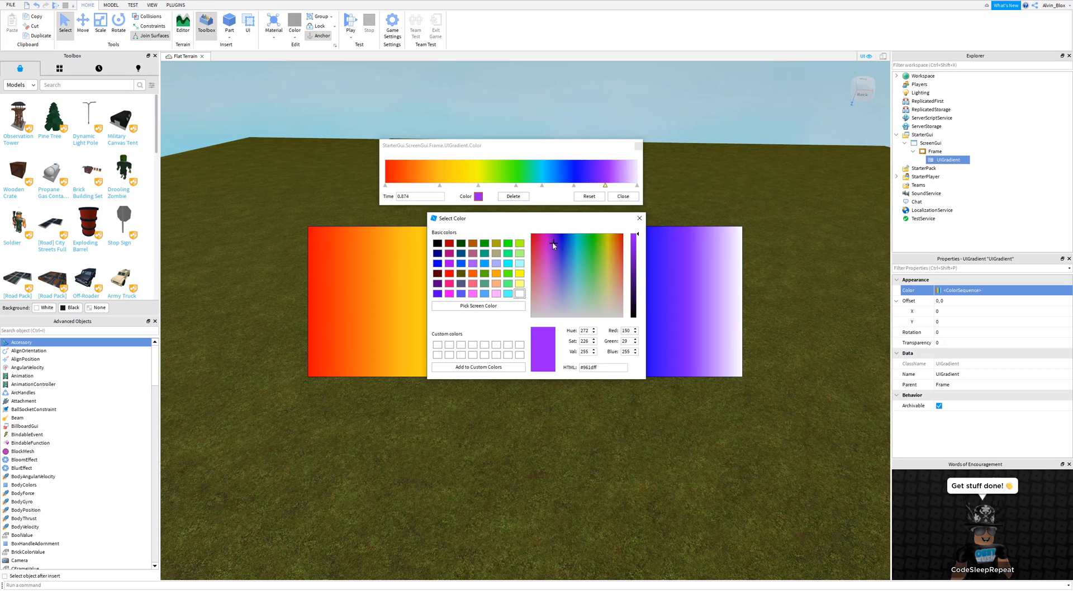
pyautogui.click(640, 218)
# - Color the end keypoint a darkened pink and move the yellow keypoint to time 0.346, closing the color sequence editor
pyautogui.click(636, 185)
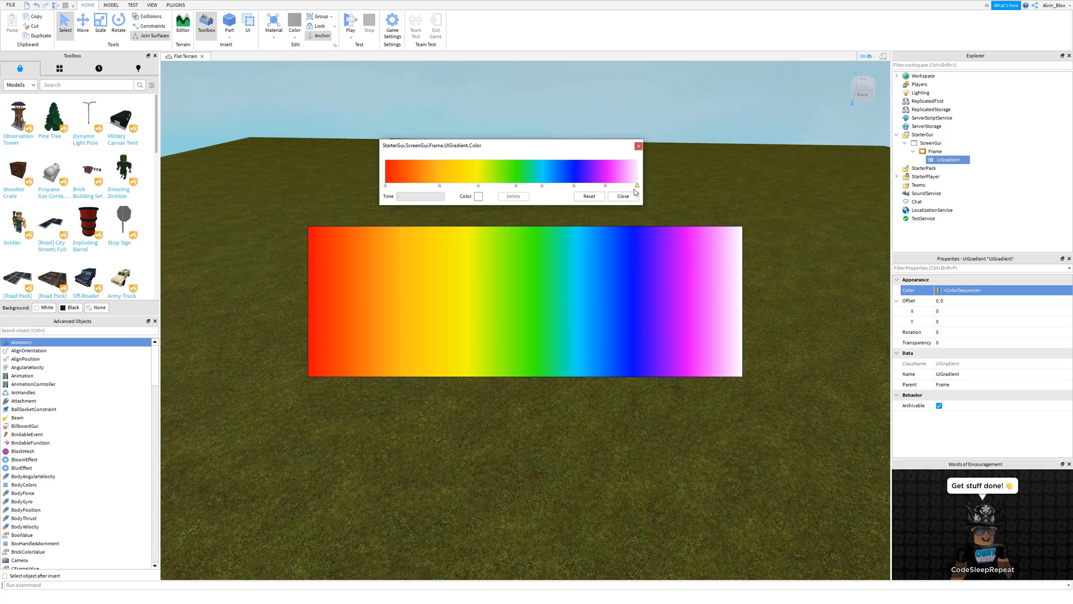
pyautogui.click(479, 196)
pyautogui.click(545, 244)
pyautogui.moveTo(545, 243)
pyautogui.mouseDown()
pyautogui.moveTo(529, 256)
pyautogui.moveTo(528, 313)
pyautogui.moveTo(546, 258)
pyautogui.moveTo(538, 246)
pyautogui.moveTo(536, 255)
pyautogui.mouseUp()
pyautogui.moveTo(634, 251); pyautogui.dragTo(634, 267)
pyautogui.click(640, 217)
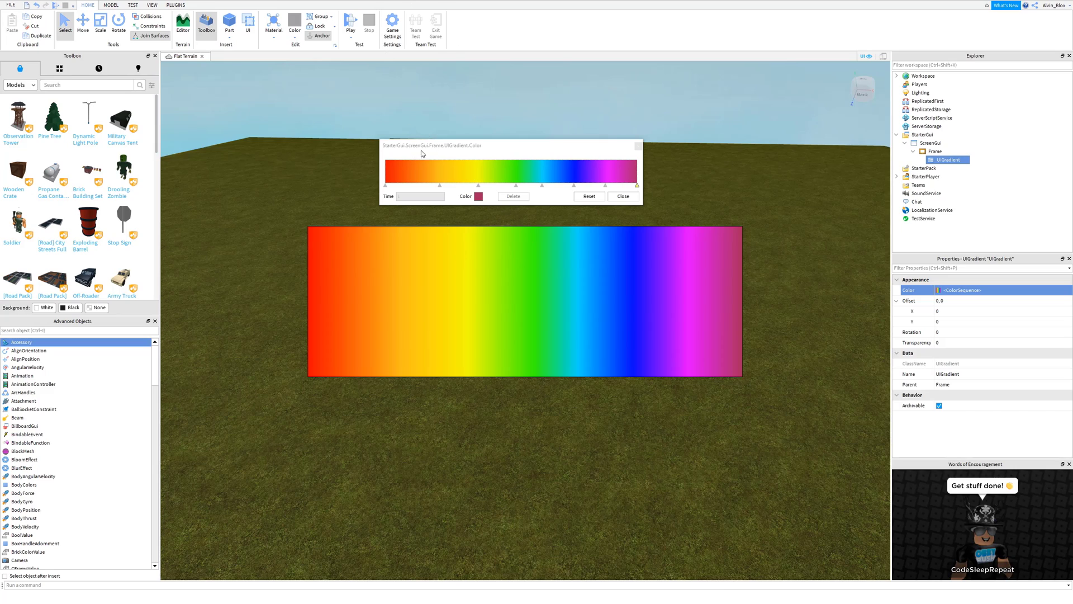
pyautogui.moveTo(439, 185); pyautogui.dragTo(472, 185)
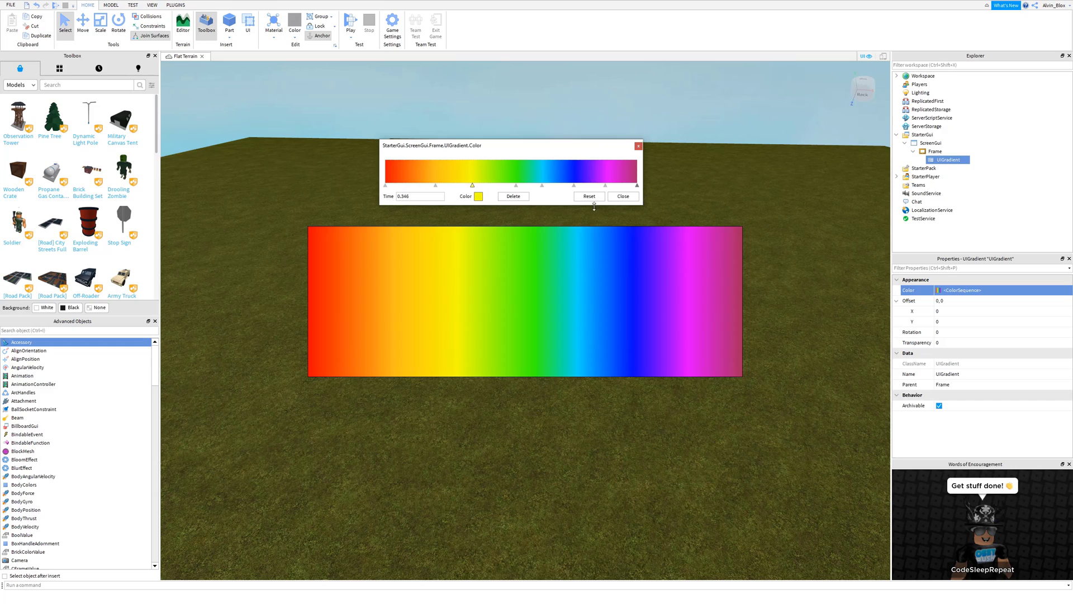
pyautogui.click(633, 196)
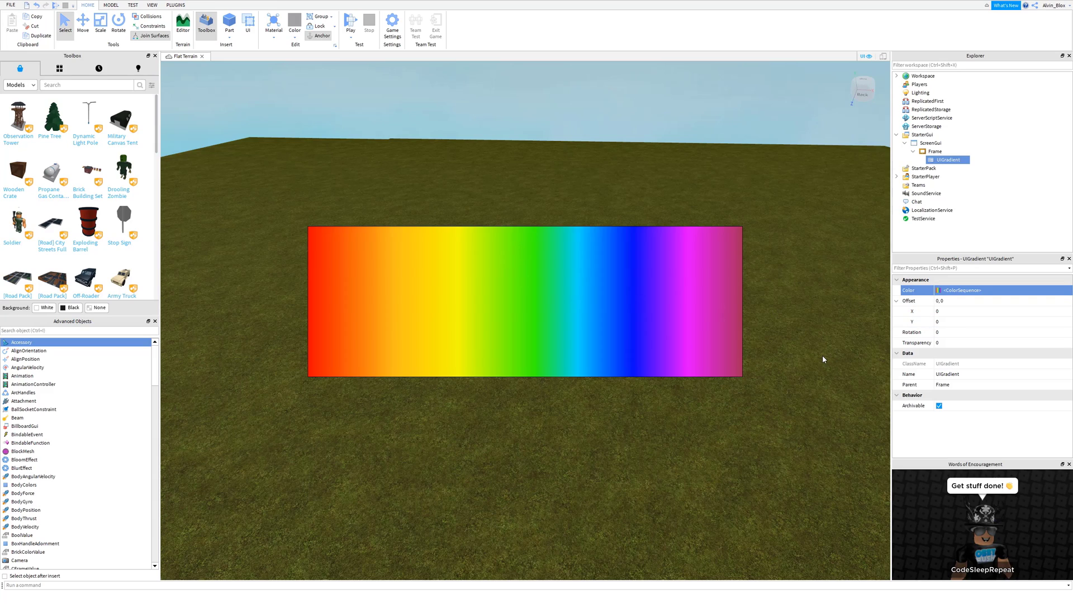
# - Try X offsets of 50, 0 and 10 on the UIGradient
pyautogui.click(945, 311)
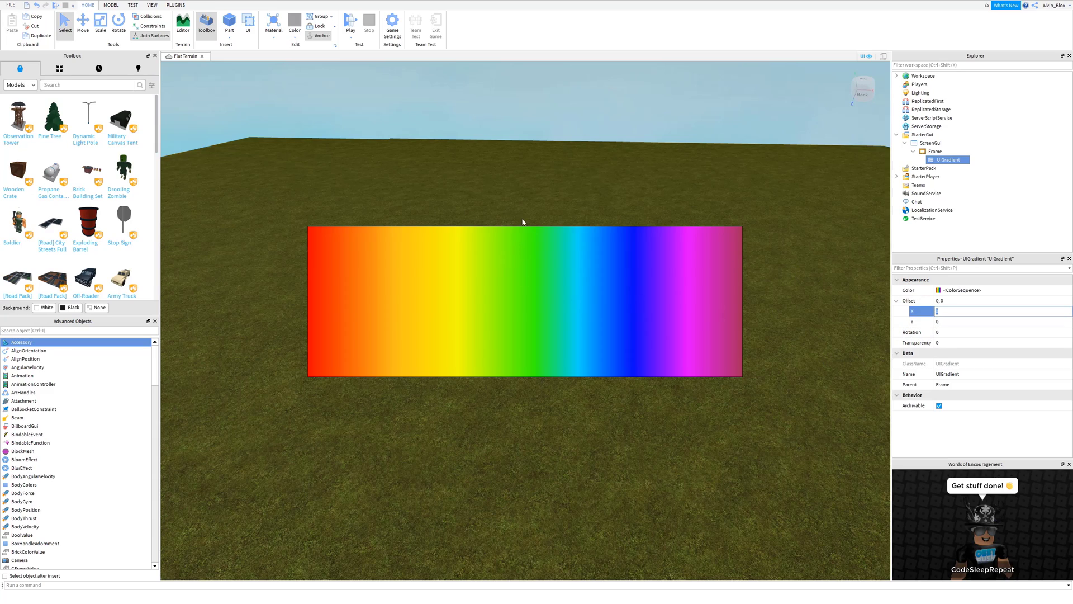
pyautogui.write('50')
pyautogui.press('Return')
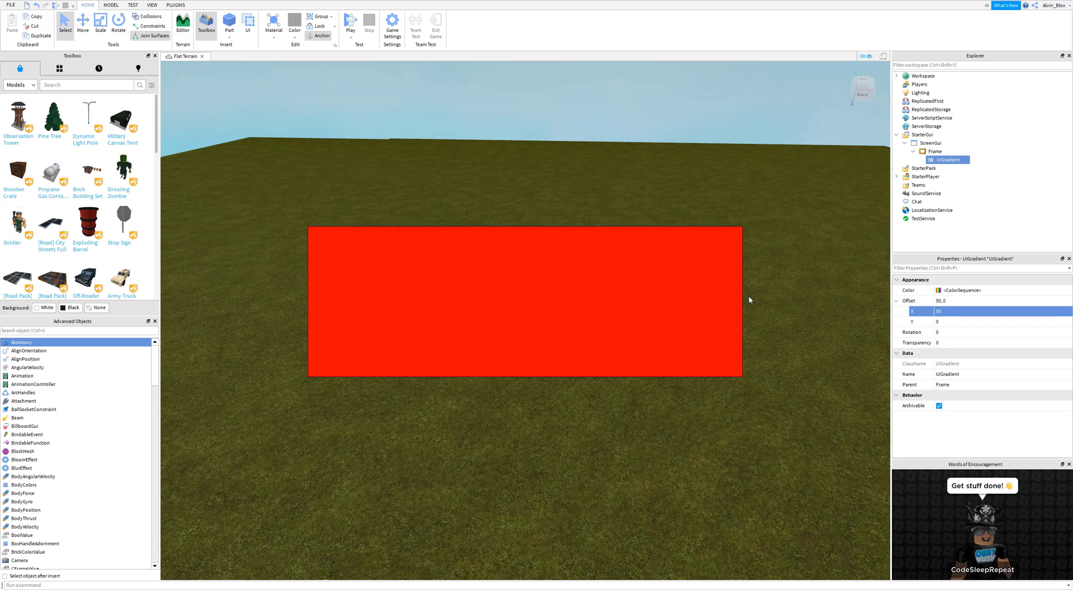
pyautogui.click(980, 314)
pyautogui.write('0')
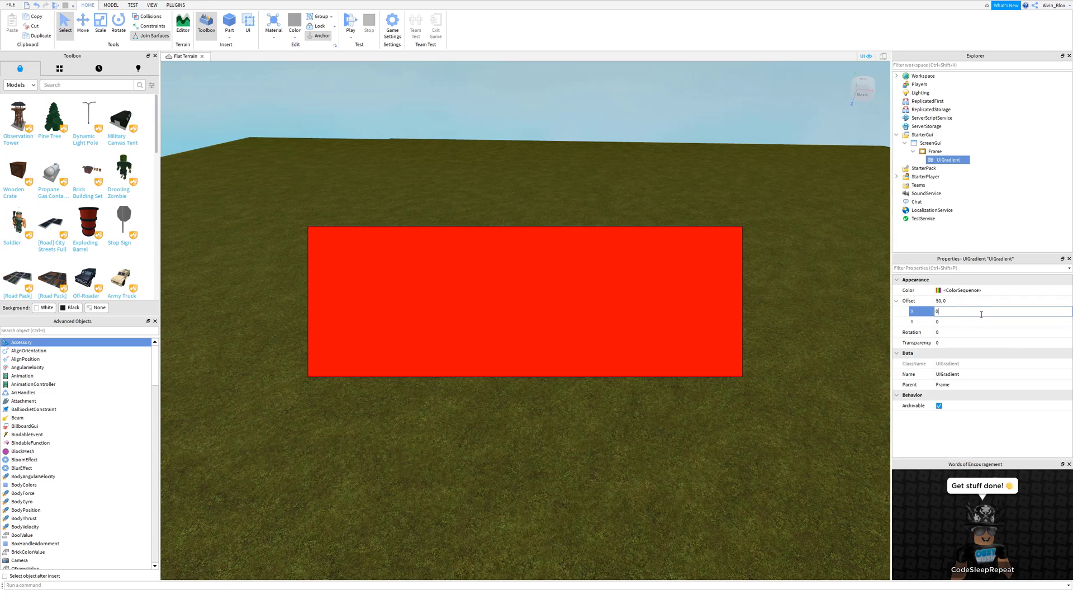
pyautogui.press('Return')
pyautogui.click(980, 314)
pyautogui.write('10')
pyautogui.press('Return')
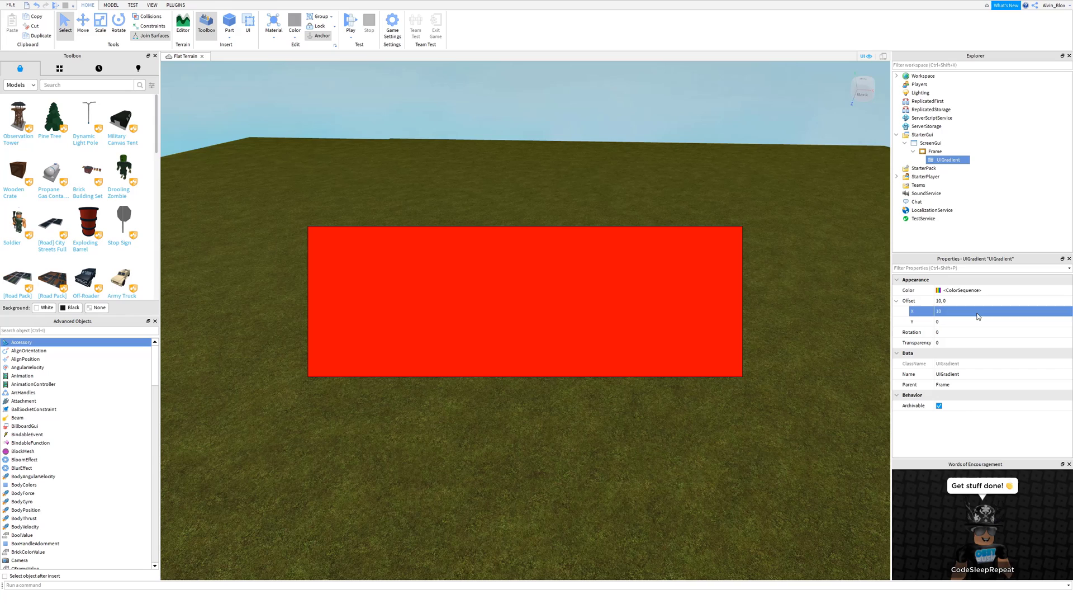
# - Try smaller X offsets of 0.1 and 0.2 on the UIGradient
pyautogui.click(978, 314)
pyautogui.click(978, 314)
pyautogui.write('0.1')
pyautogui.press('Return')
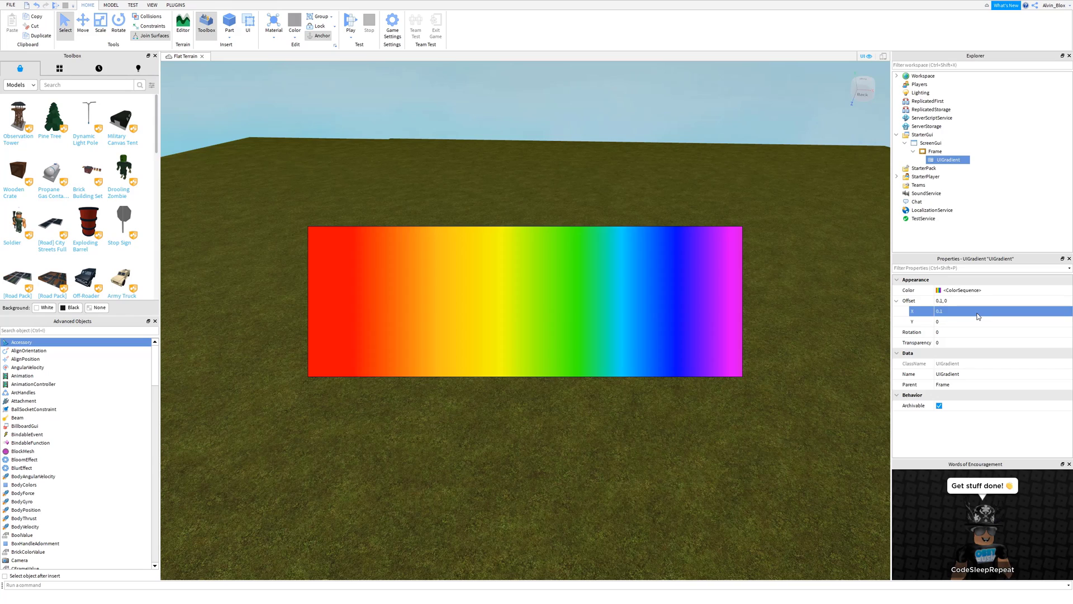
pyautogui.click(977, 314)
pyautogui.write('0.2')
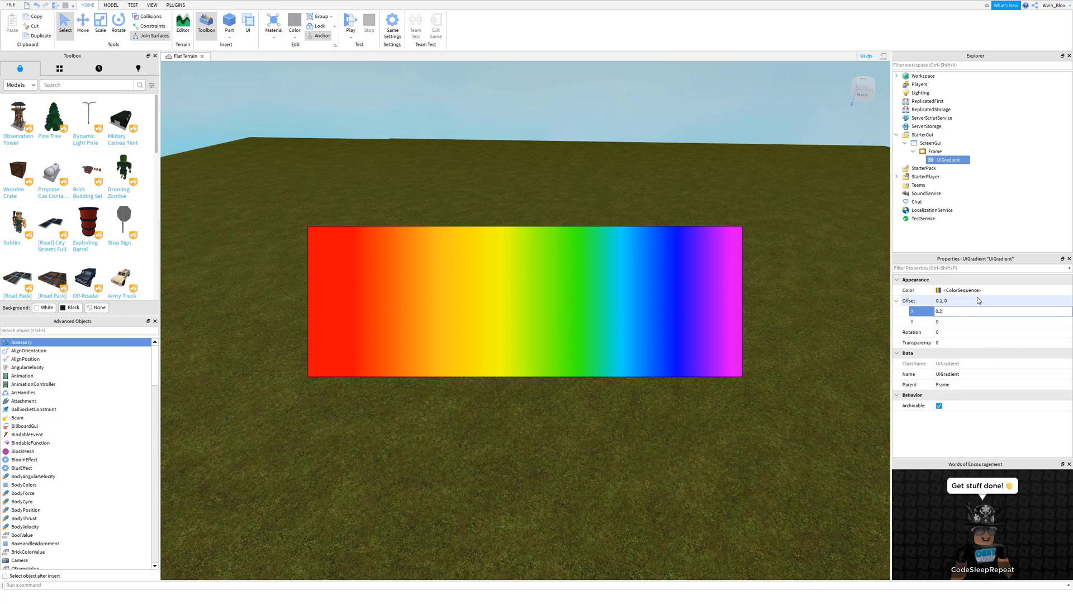
pyautogui.press('Return')
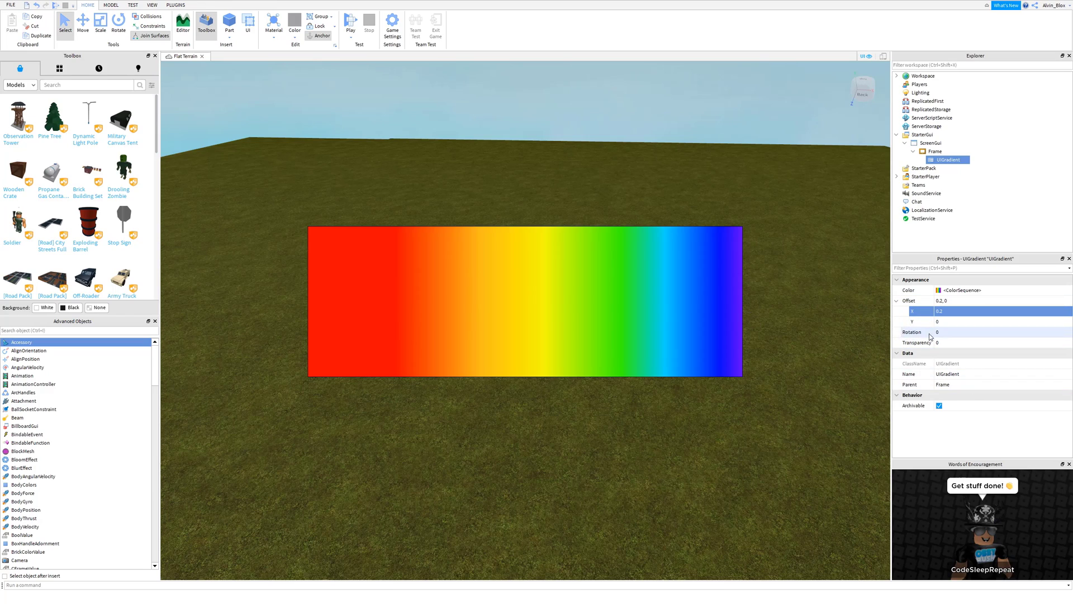
# - Set the UIGradient's X offset to 0.5
pyautogui.click(950, 311)
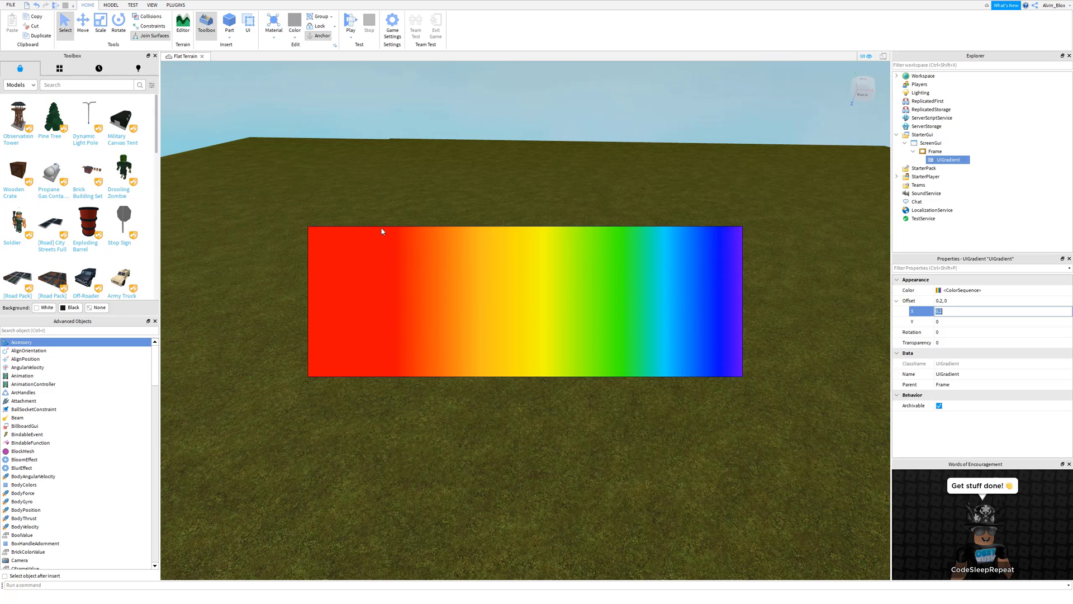
pyautogui.write('0')
pyautogui.press('Return')
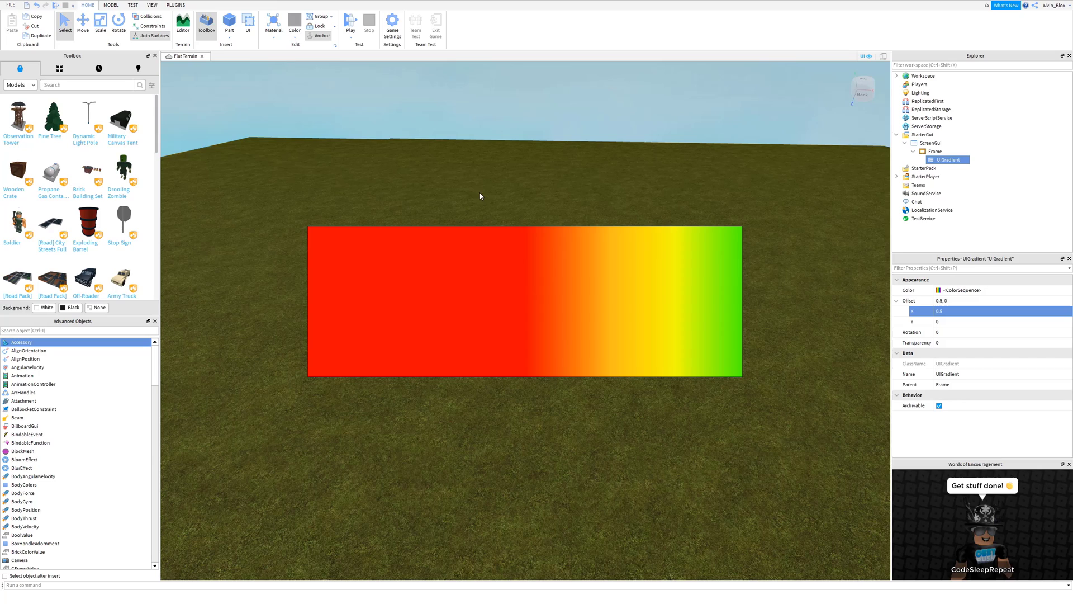
# - Try Y offsets of 0.5 and 1 on the UIGradient
pyautogui.click(971, 320)
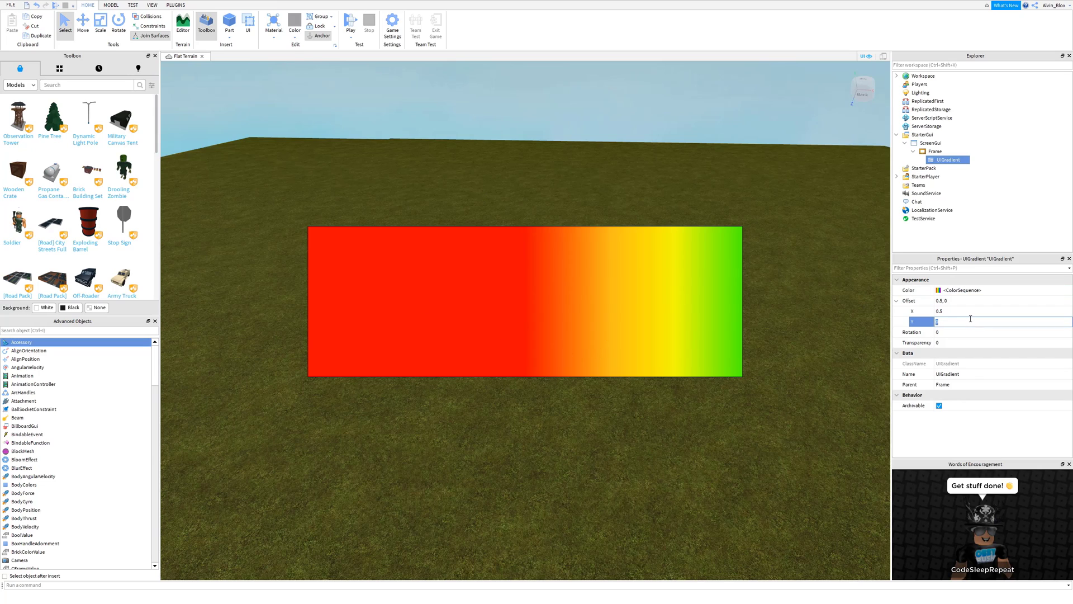
pyautogui.write('0.5')
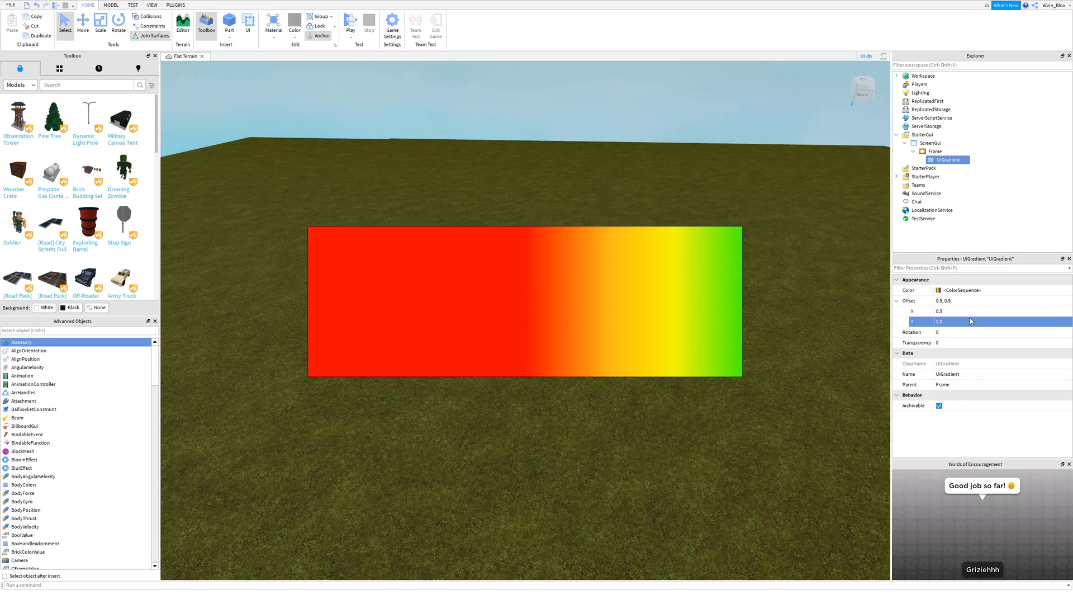
pyautogui.press('Return')
pyautogui.write('1')
pyautogui.press('Return')
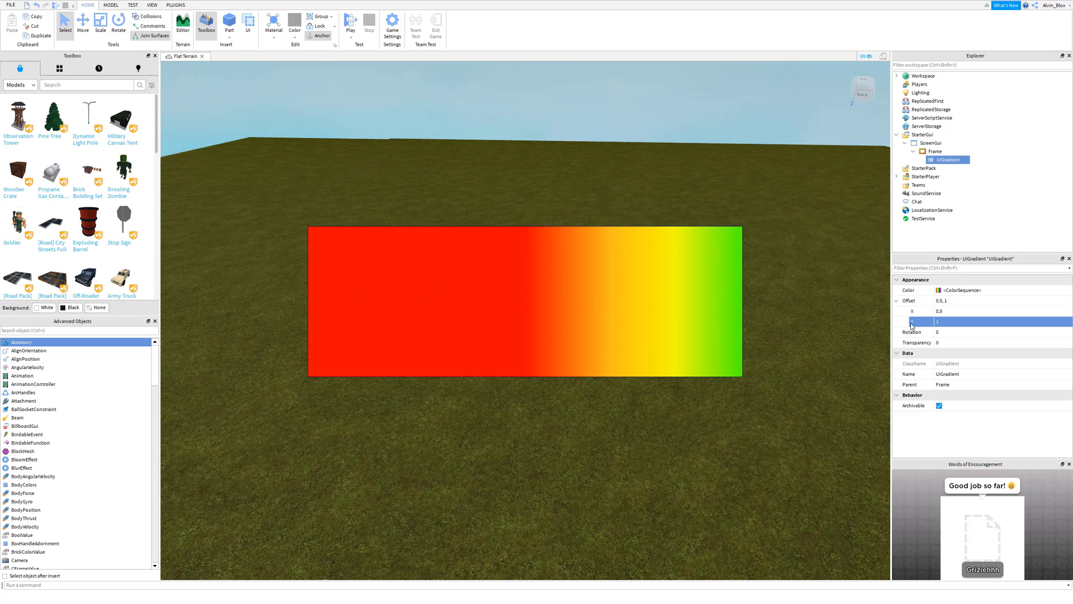
# - Try a rotation of 180 on the UIGradient to reverse the color direction
pyautogui.click(961, 331)
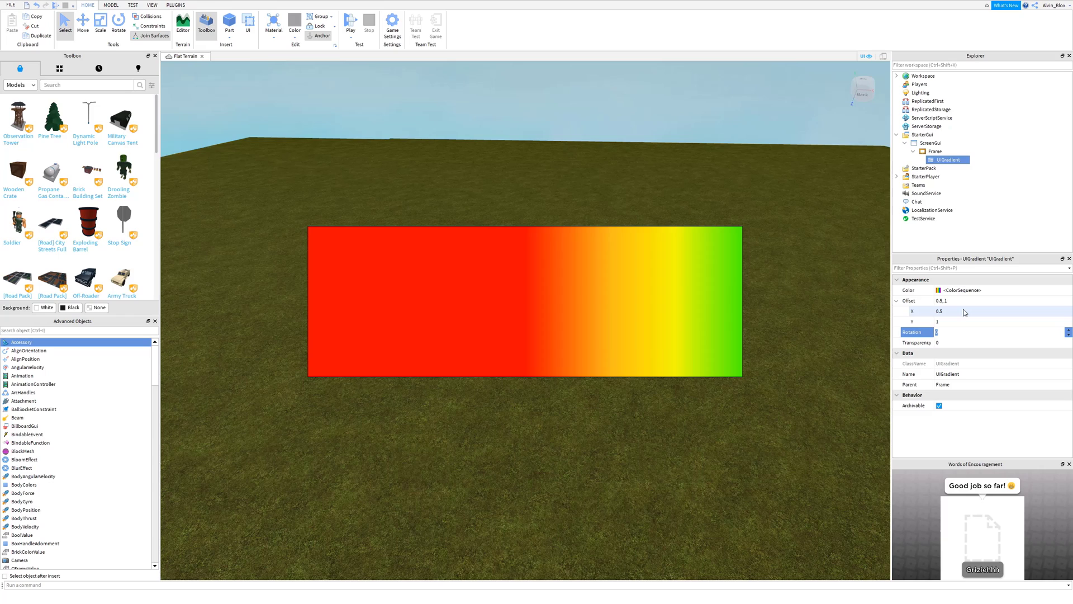
pyautogui.write('180')
pyautogui.press('Return')
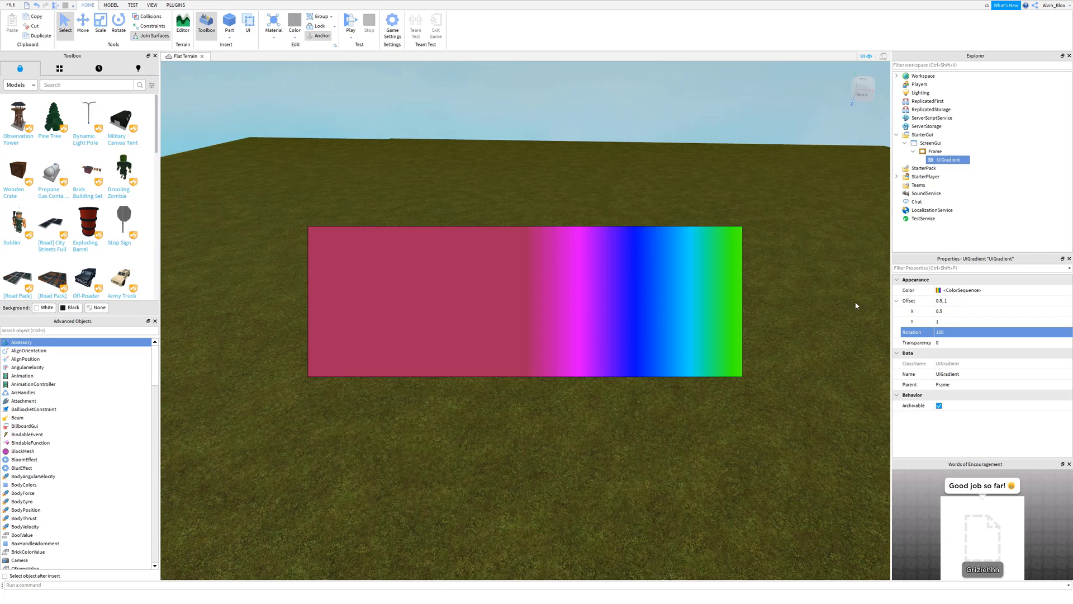
# - Set the UIGradient's rotation to 50 so the colors run diagonally
pyautogui.click(949, 332)
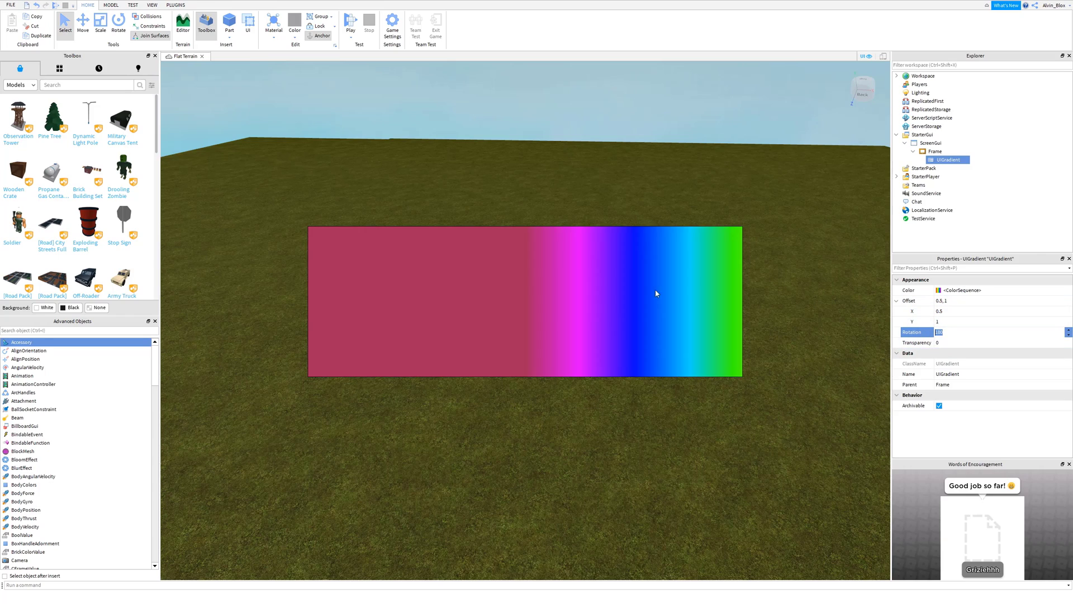
pyautogui.write('50')
pyautogui.press('Return')
# - Reset the UIGradient's X and Y offsets to 0
pyautogui.click(948, 311)
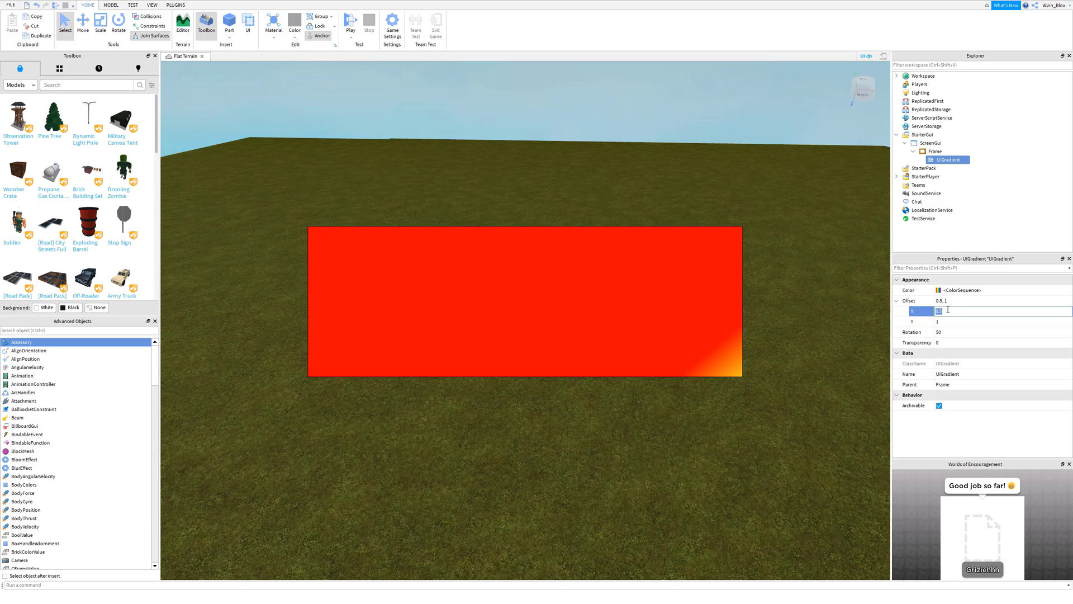
pyautogui.write('0')
pyautogui.press('Return')
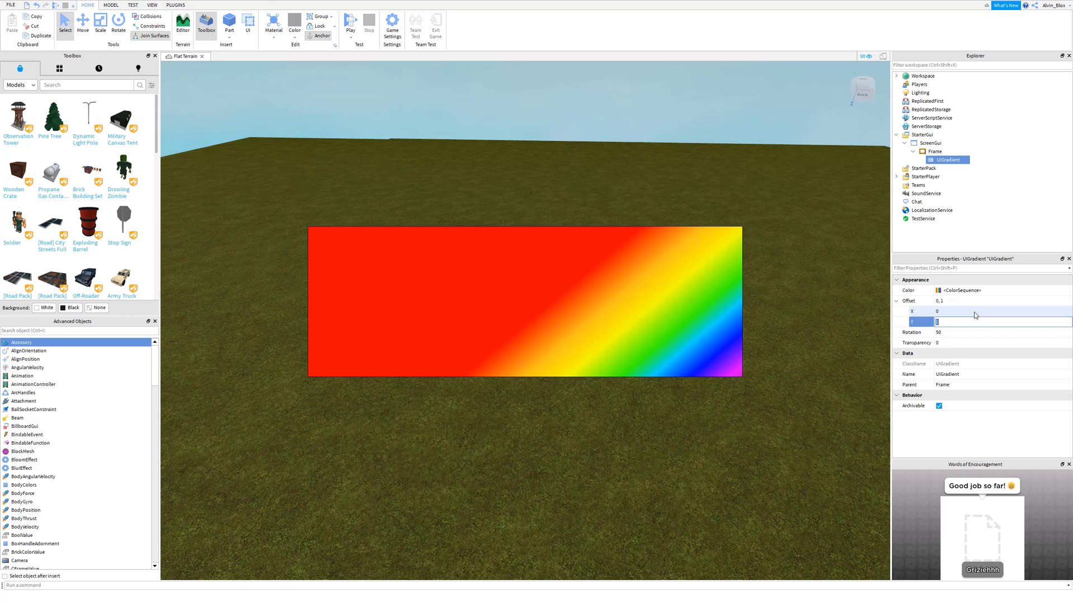
pyautogui.write('0')
pyautogui.press('Return')
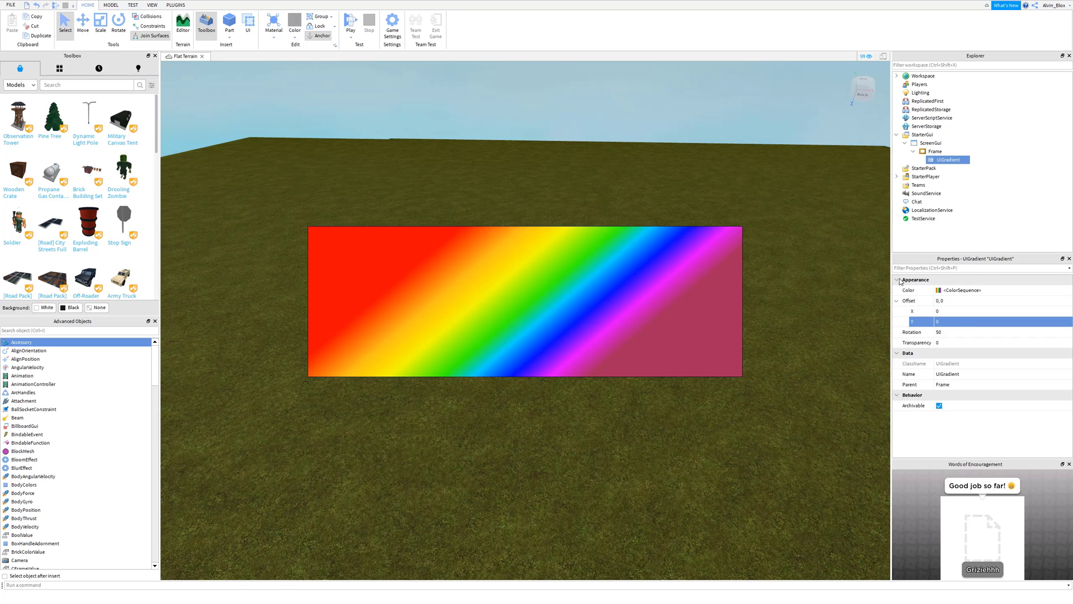
# - Select the Frame and shrink it from its lower-right corner to about 494 x 234 pixels
pyautogui.click(933, 150)
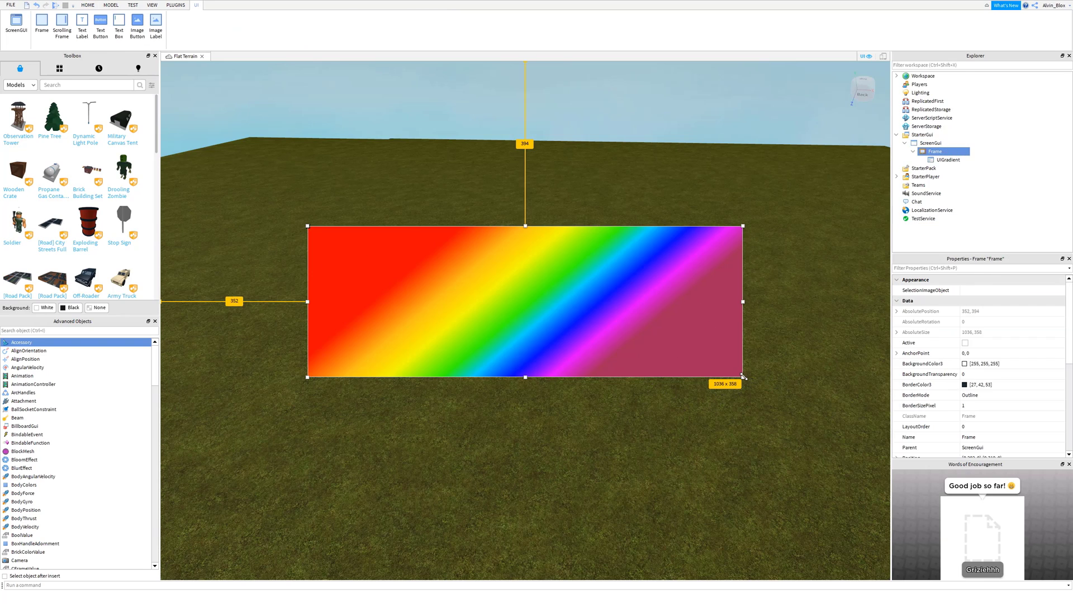
pyautogui.moveTo(744, 377); pyautogui.dragTo(519, 331)
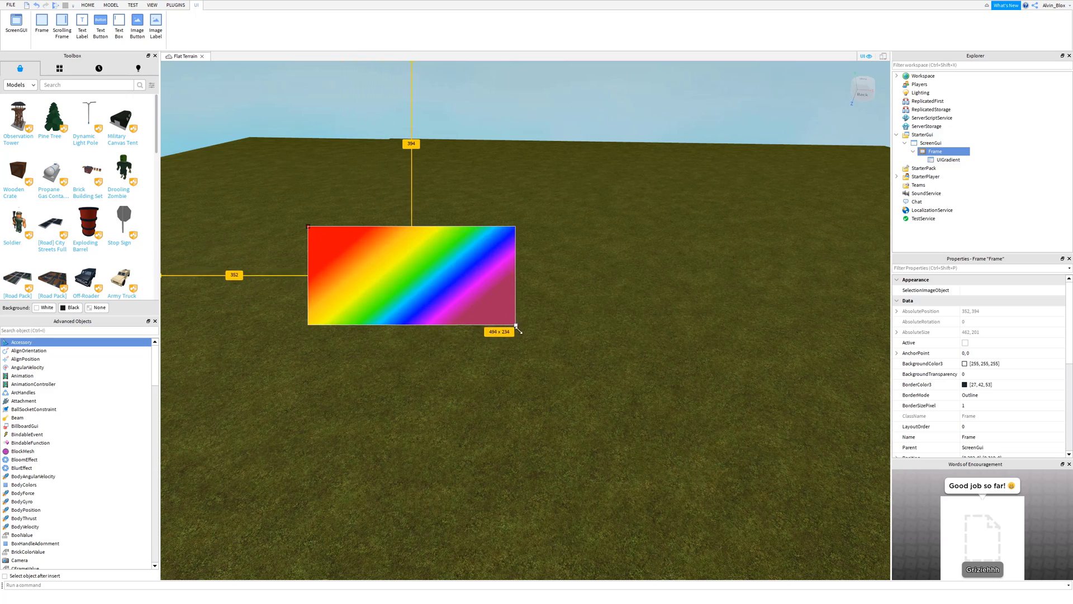